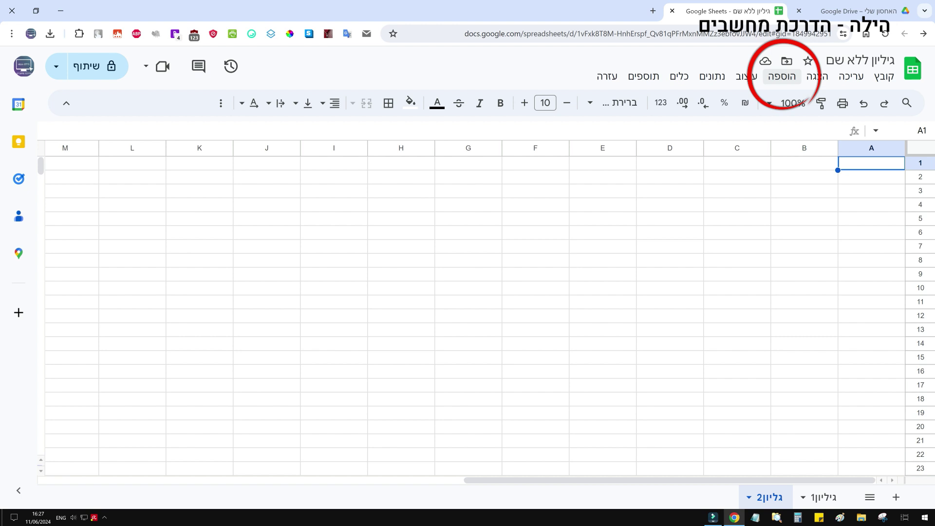
Step: Insert the featured event tasks table template (משימות של האירוע) at A1 and close the template list
{"action": "left_click", "coordinate": [782, 76]}
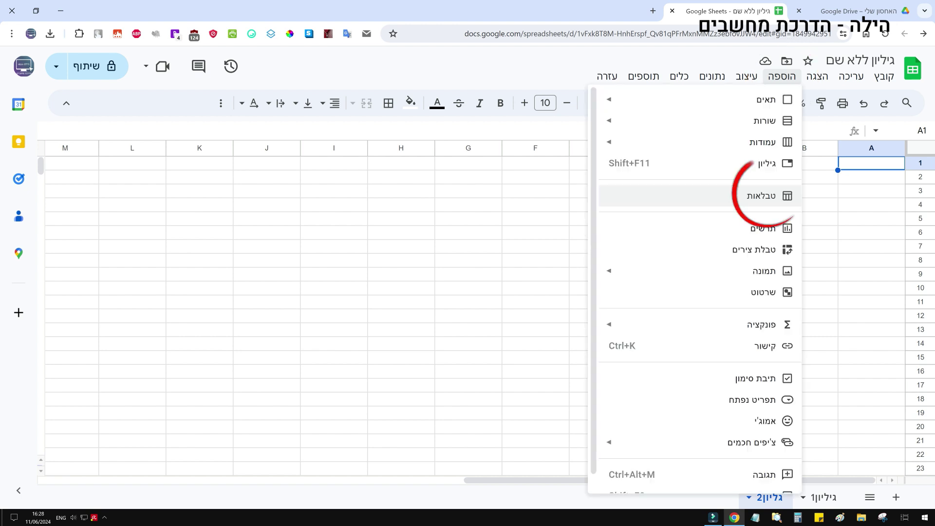
{"action": "left_click", "coordinate": [768, 195]}
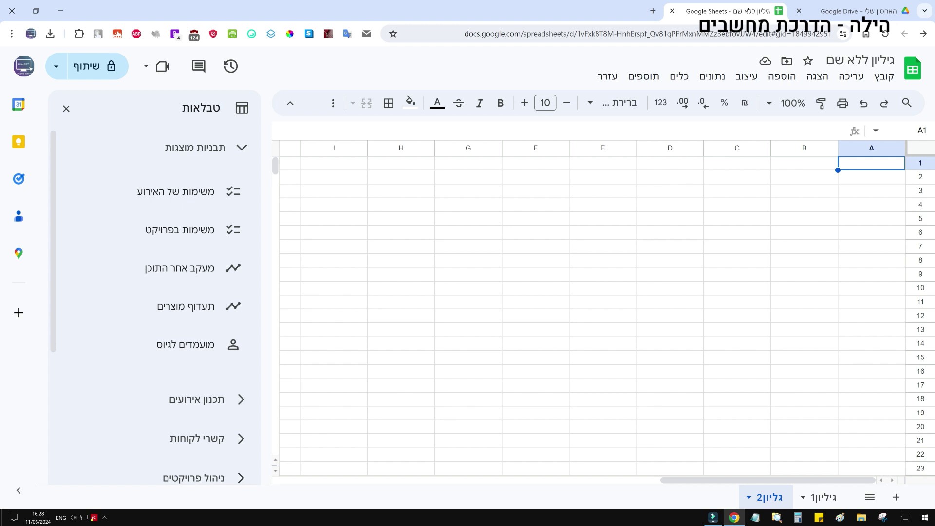
{"action": "left_click", "coordinate": [242, 147]}
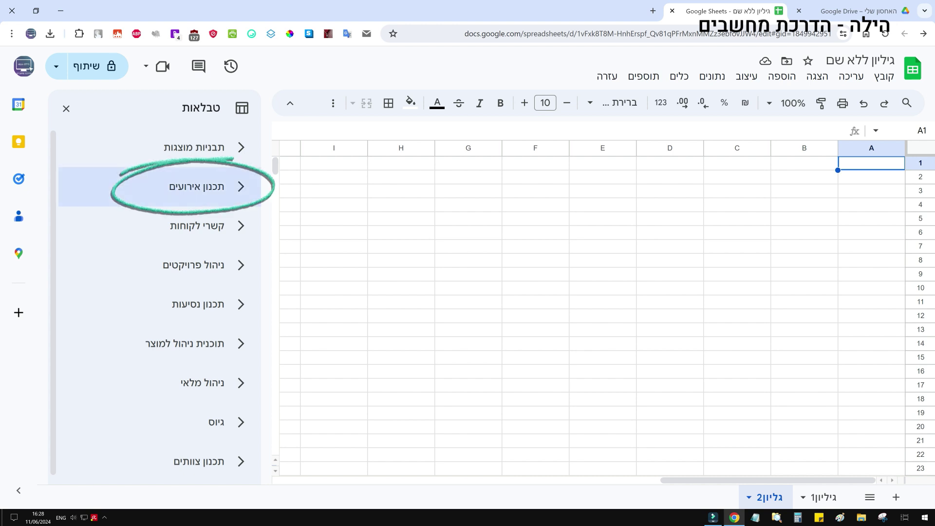
{"action": "left_click", "coordinate": [194, 187]}
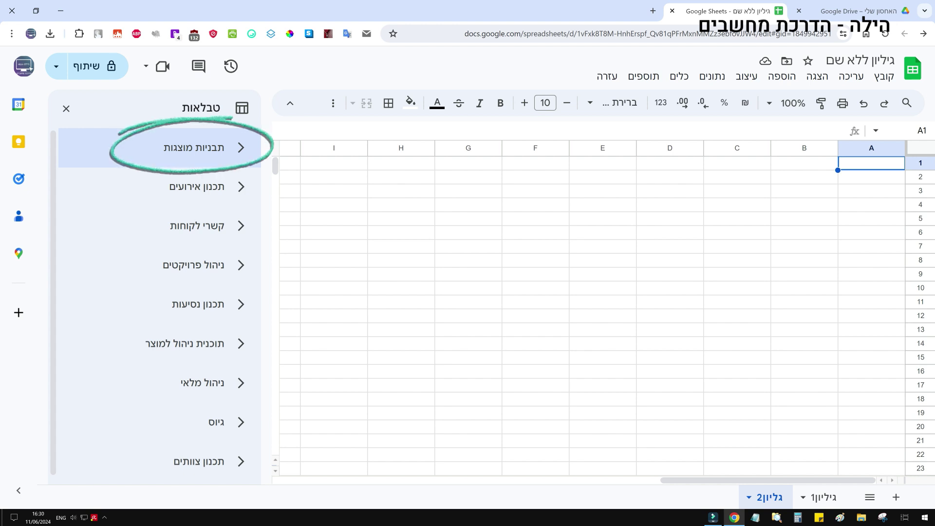
{"action": "left_click", "coordinate": [194, 147]}
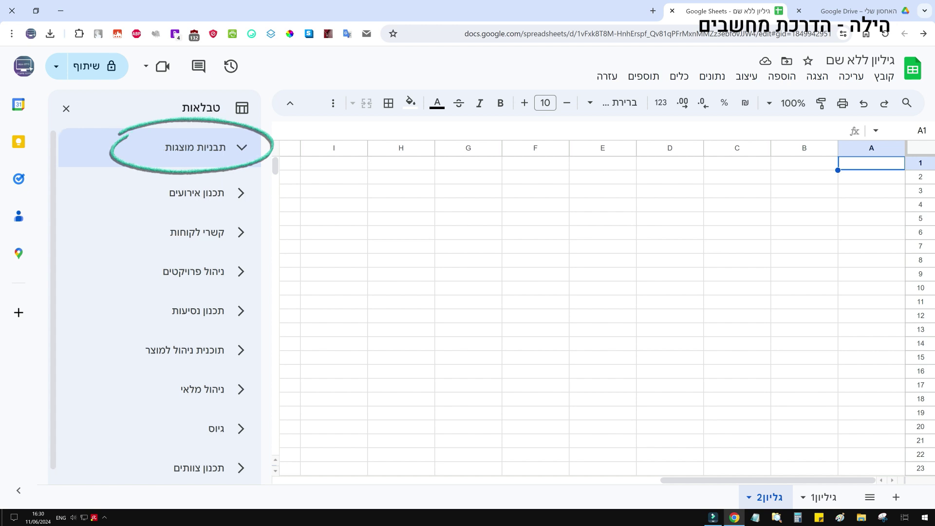
{"action": "mouse_move", "coordinate": [176, 194]}
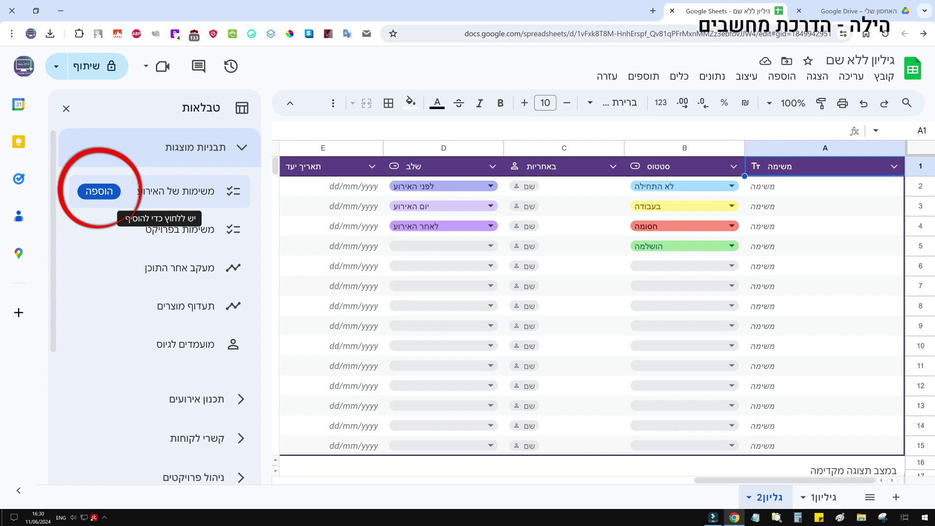
{"action": "left_click", "coordinate": [99, 190]}
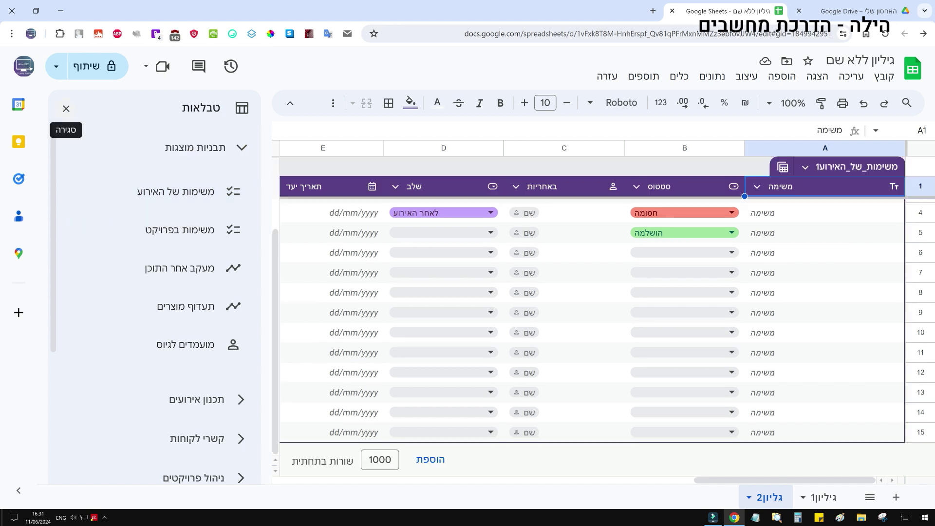
{"action": "left_click", "coordinate": [66, 108]}
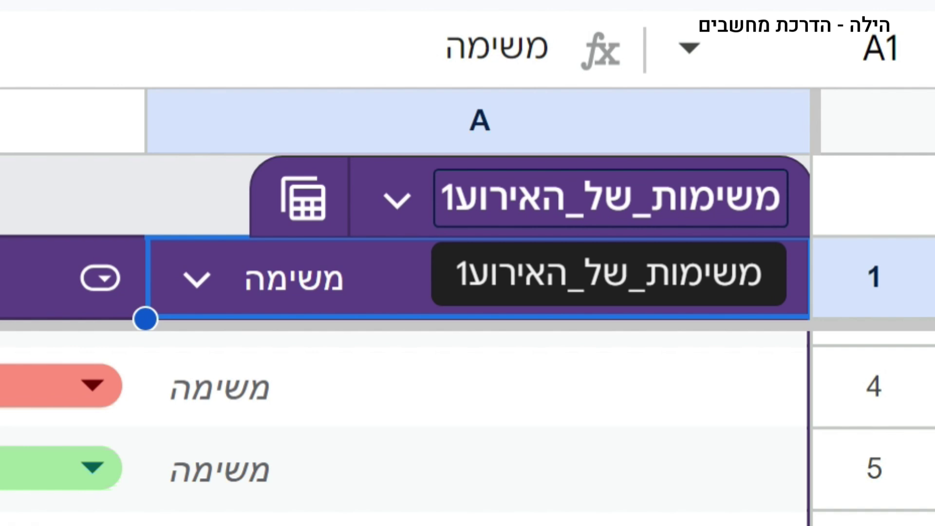
Step: Rename the table to משימות_לאירוע
{"action": "left_click", "coordinate": [438, 198]}
{"action": "left_click_drag", "start_coordinate": [438, 198], "coordinate": [783, 198]}
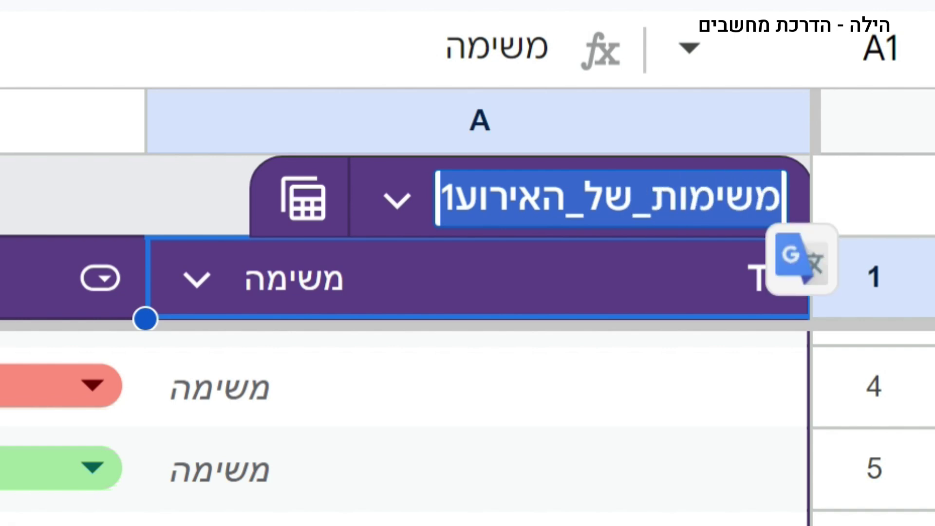
{"action": "type", "text": "מ"}
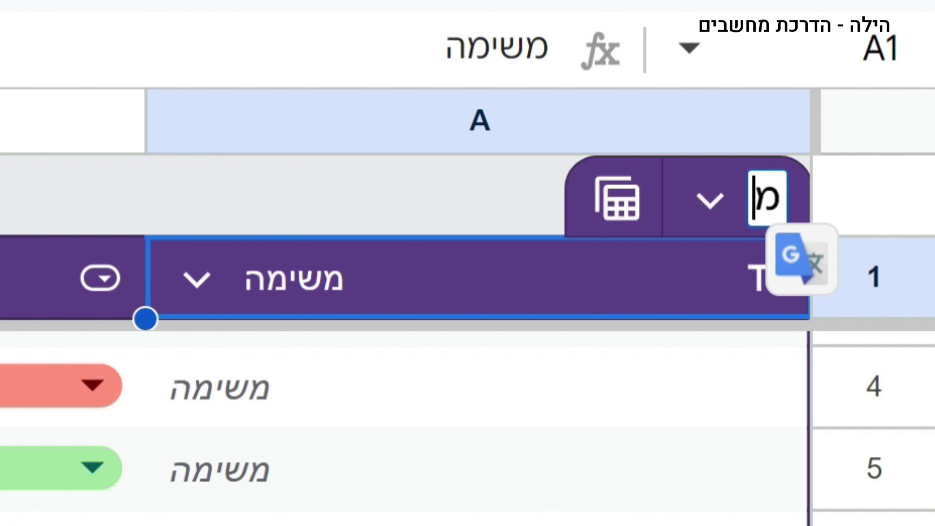
{"action": "type", "text": "שימות"}
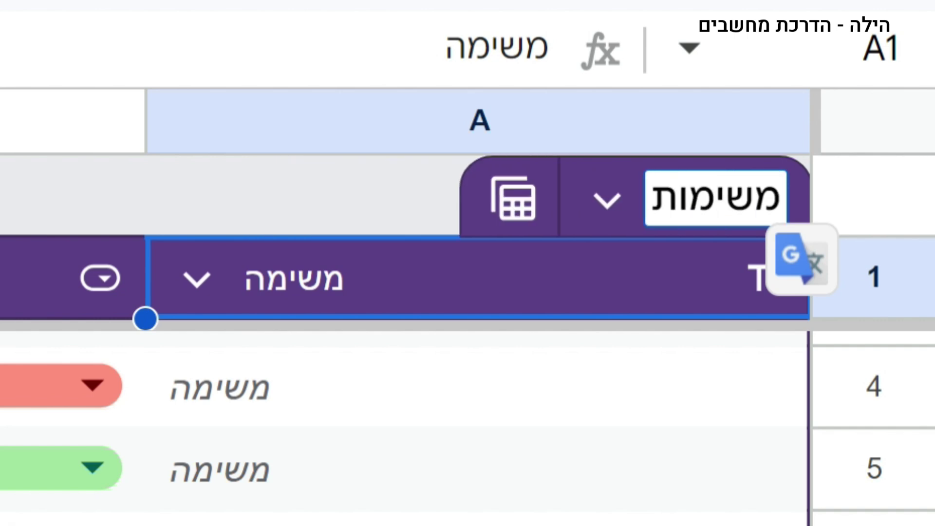
{"action": "type", "text": "_"}
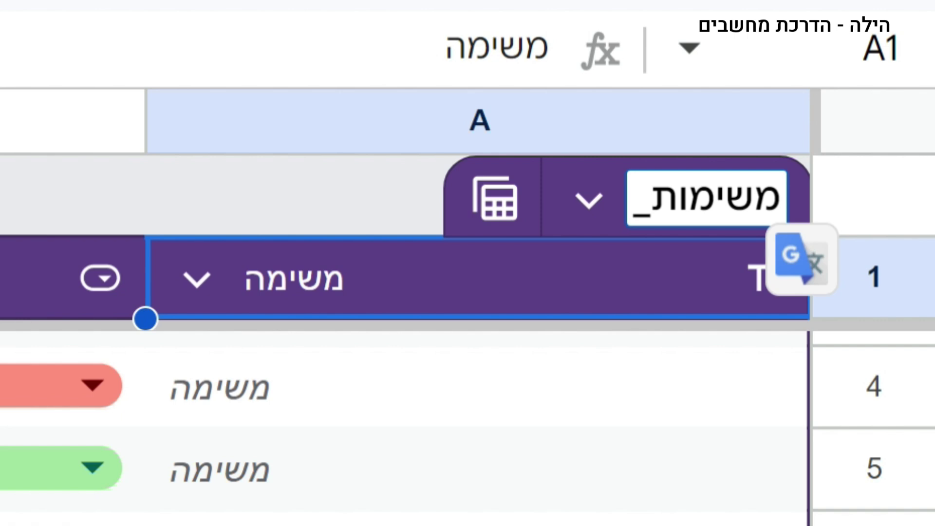
{"action": "type", "text": "לאירוע"}
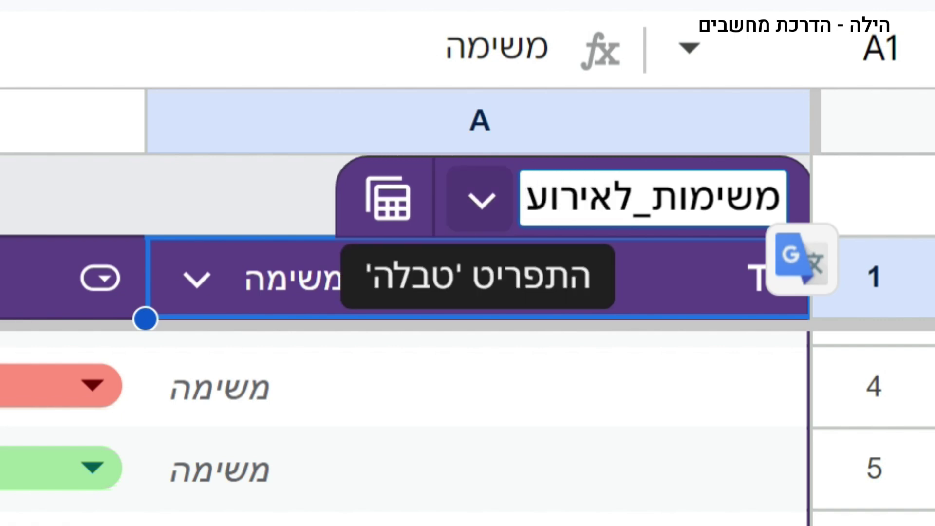
{"action": "key", "text": "Return"}
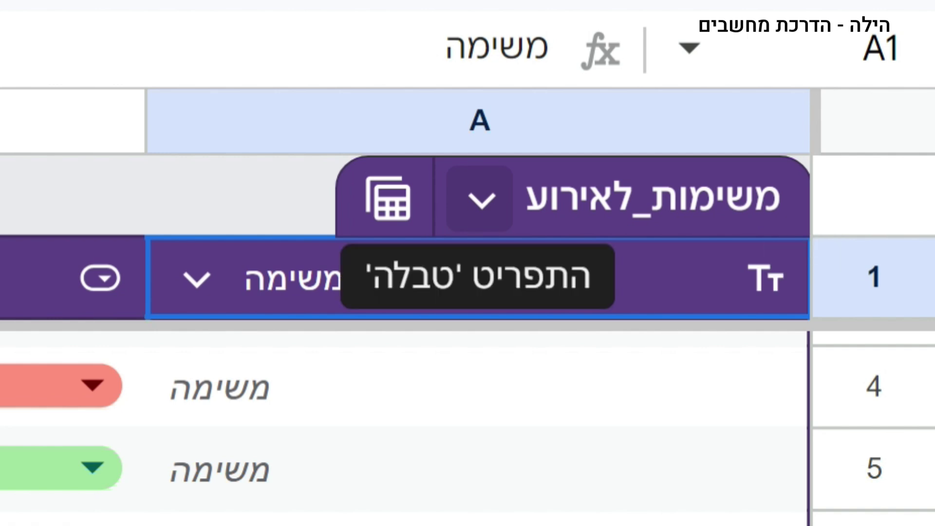
Step: Review the table's options for changing its range, alternating colours and custom colours
{"action": "left_click", "coordinate": [479, 200]}
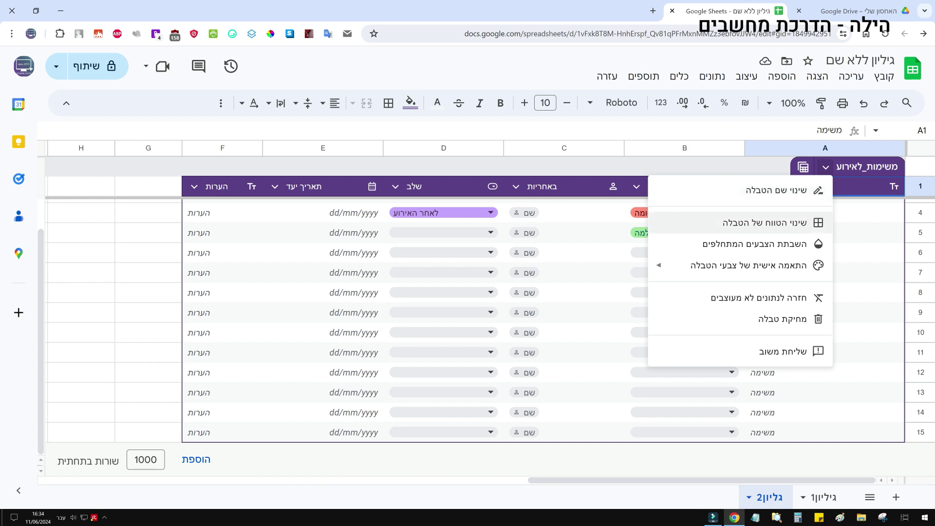
{"action": "left_click", "coordinate": [765, 223]}
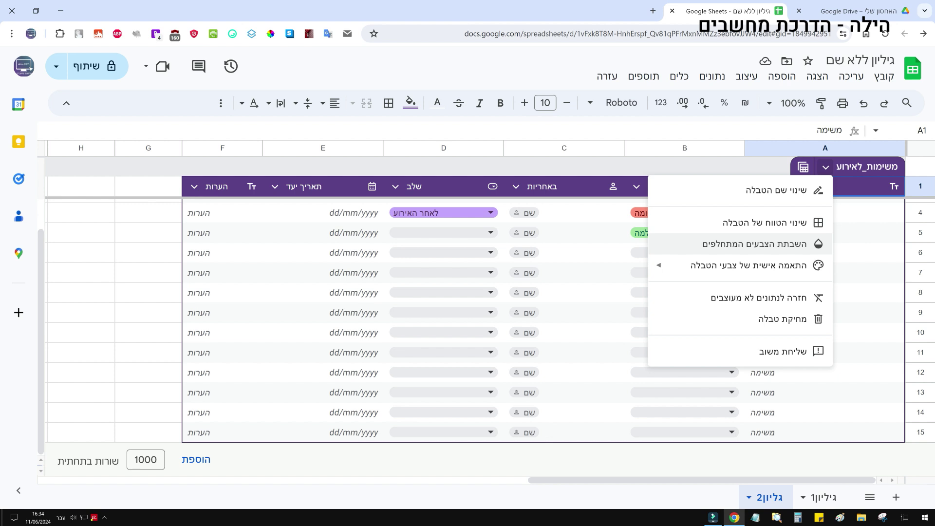
{"action": "mouse_move", "coordinate": [750, 265]}
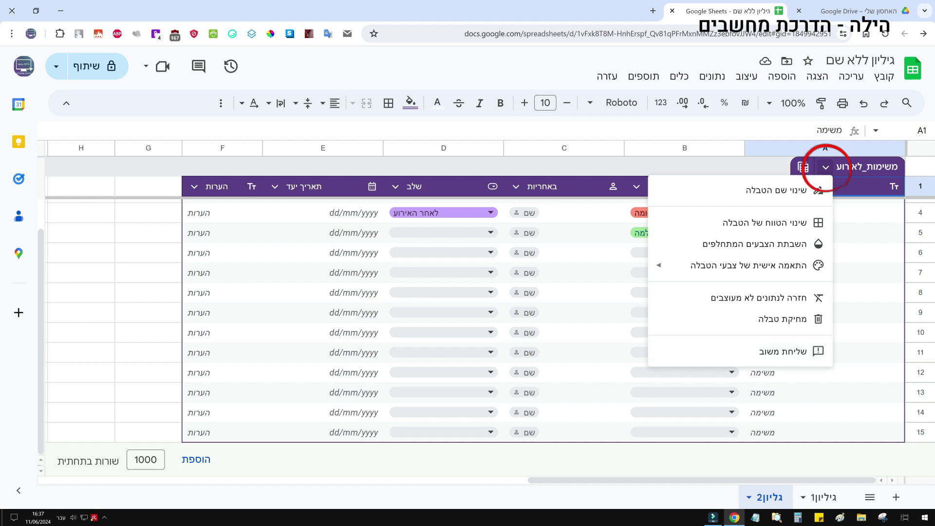
{"action": "left_click", "coordinate": [825, 167]}
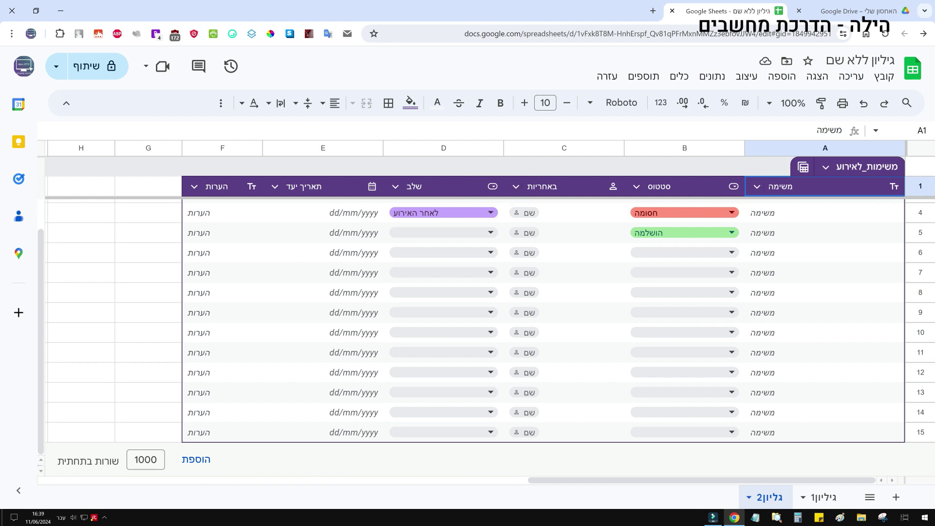
Step: Examine the dropdown items and data validation rules of the סטטוס column through cell B5
{"action": "left_click", "coordinate": [684, 232]}
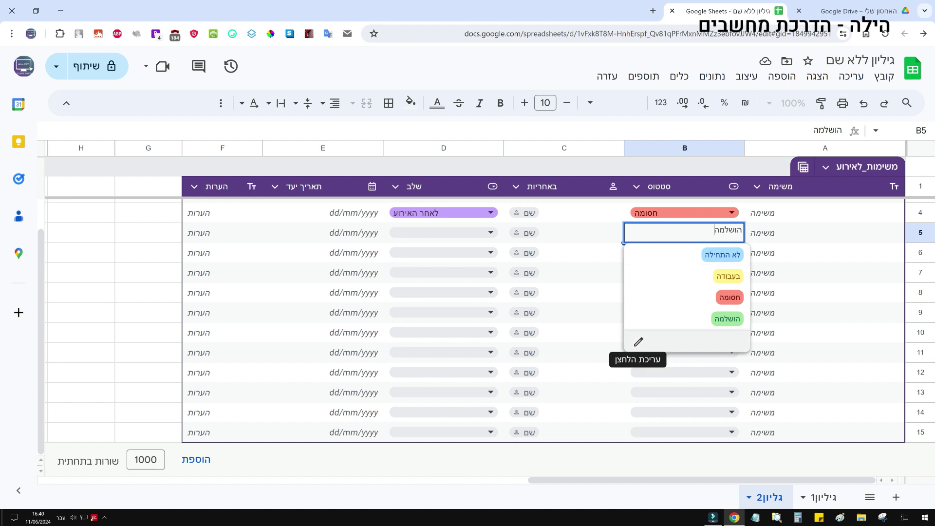
{"action": "left_click", "coordinate": [638, 342]}
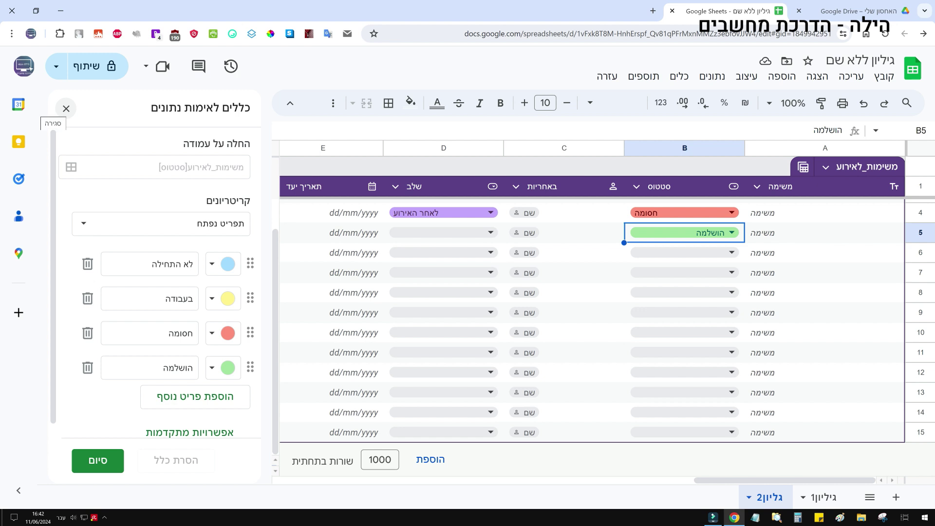
{"action": "left_click", "coordinate": [67, 108]}
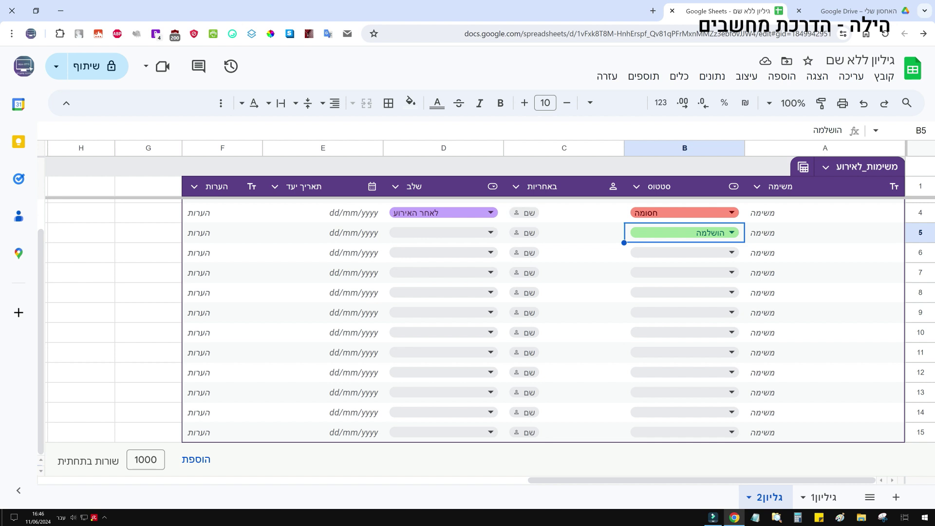
{"action": "mouse_move", "coordinate": [390, 209]}
{"action": "left_mouse_down"}
{"action": "mouse_move", "coordinate": [353, 209]}
{"action": "mouse_move", "coordinate": [397, 202]}
{"action": "left_mouse_up"}
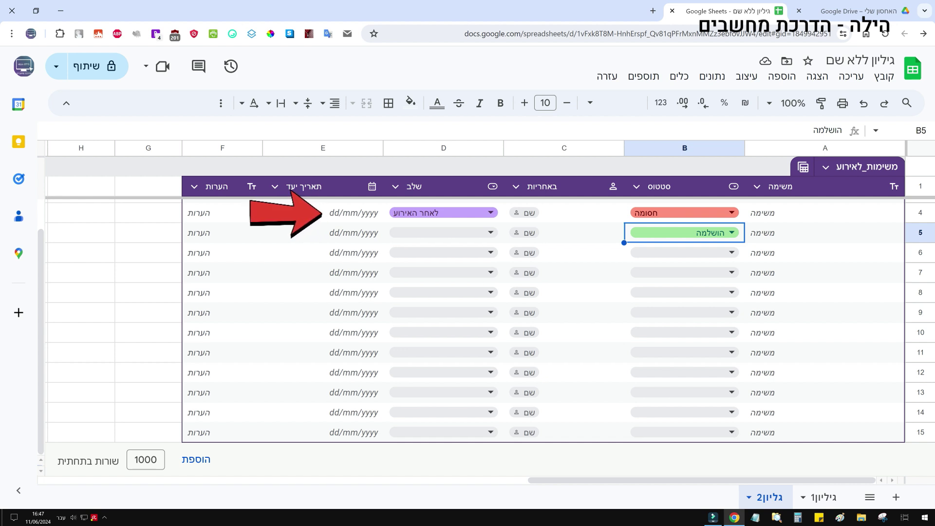
Step: Examine the column type, sorting and other options available for the משימה column
{"action": "left_click", "coordinate": [824, 213]}
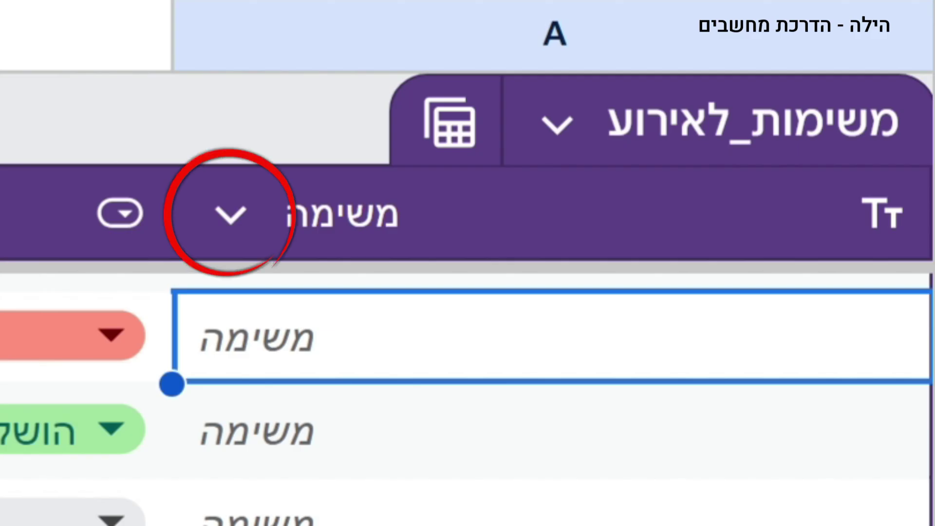
{"action": "left_click", "coordinate": [231, 214]}
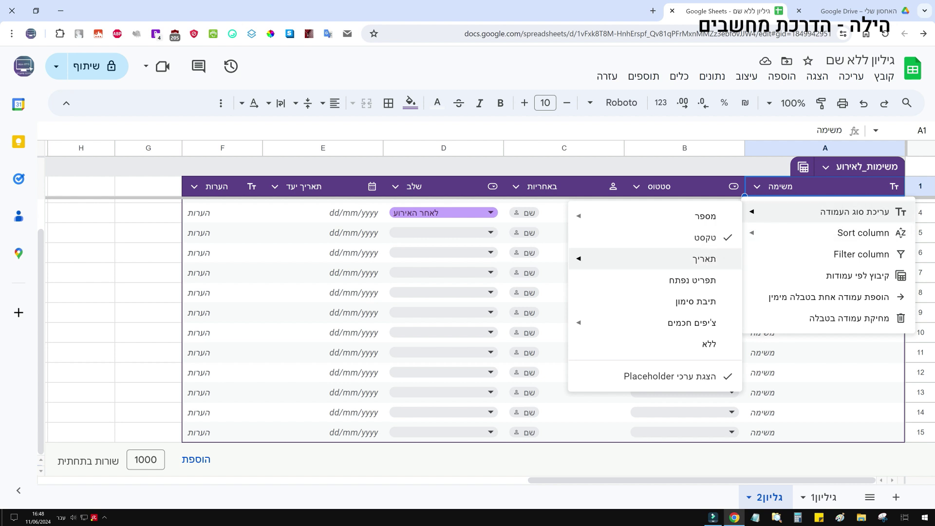
{"action": "mouse_move", "coordinate": [857, 233]}
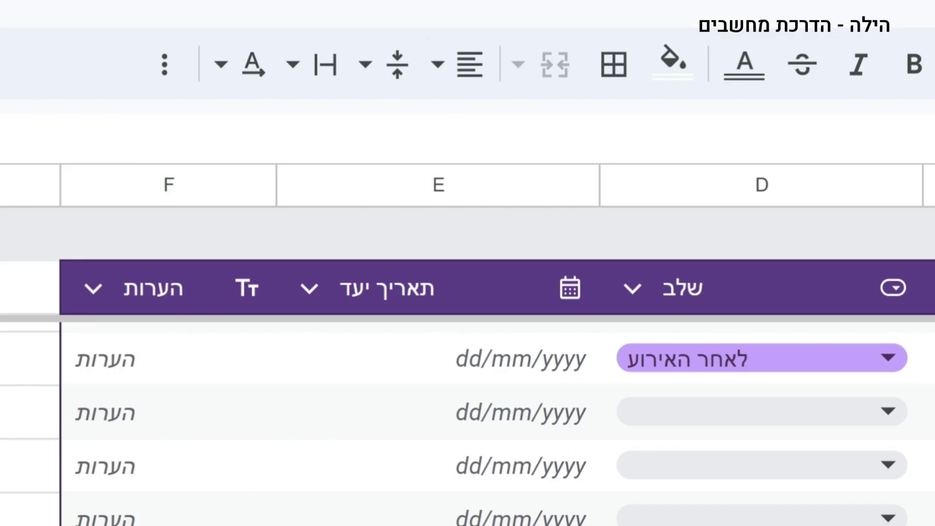
Step: Align the table text to the right and enter the task הזמנת פרחים in cell A4
{"action": "left_click", "coordinate": [458, 64]}
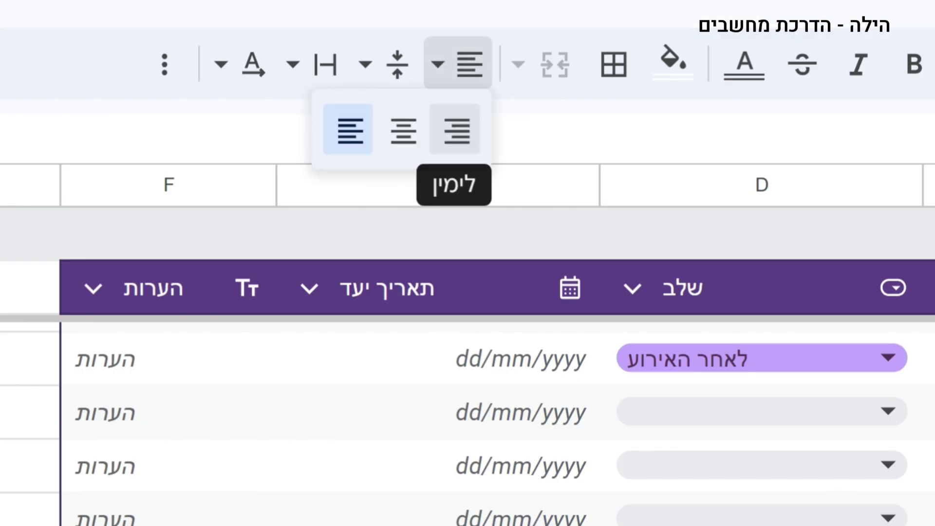
{"action": "left_click", "coordinate": [165, 63]}
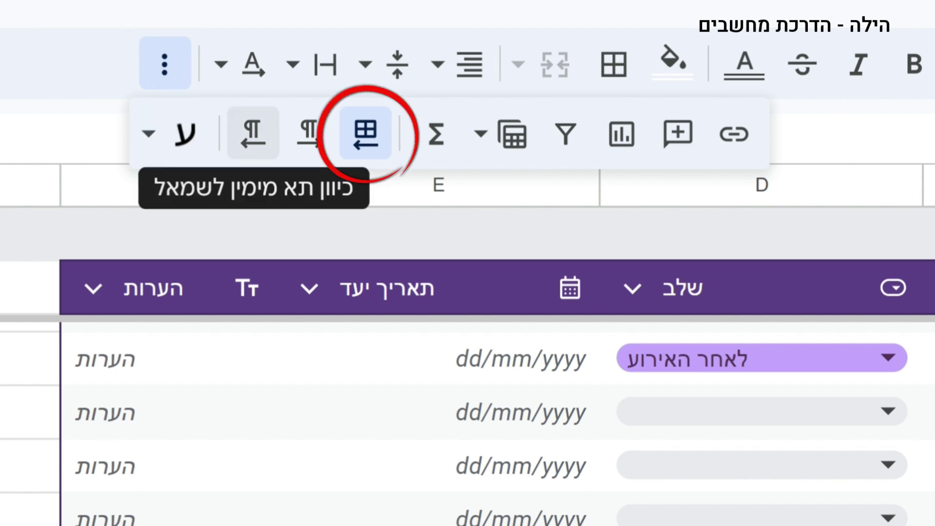
{"action": "left_click", "coordinate": [824, 212]}
{"action": "type", "text": "הזמנת פרחים"}
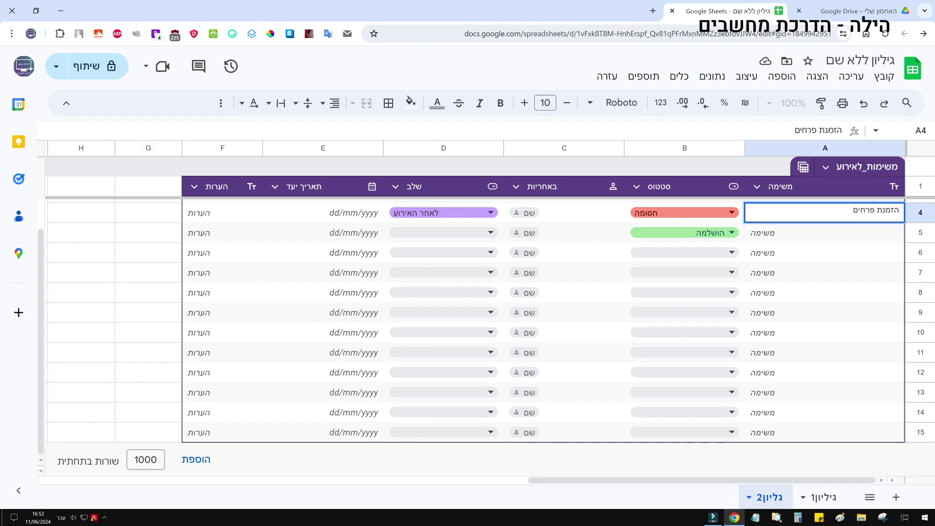
Step: Set the status of the הזמנת פרחים task in row 4 to בעבודה
{"action": "left_click", "coordinate": [732, 213]}
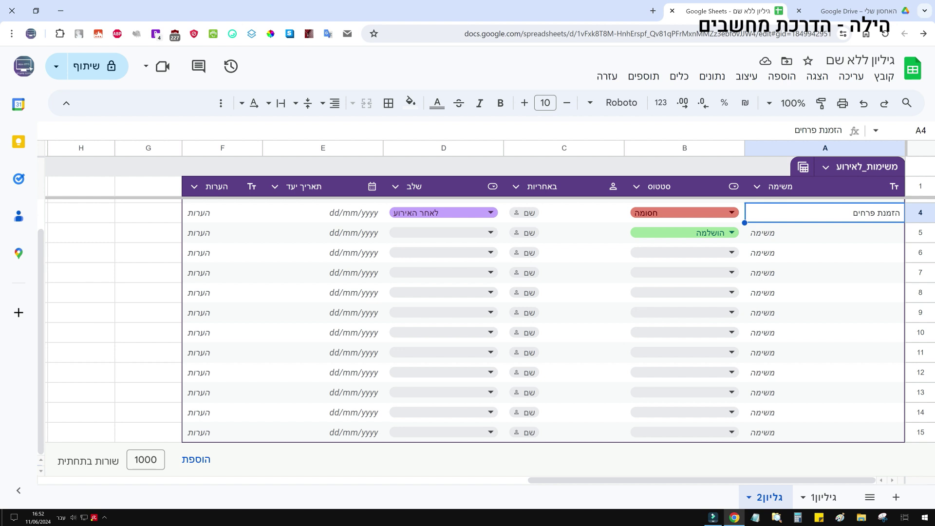
{"action": "left_click", "coordinate": [731, 213]}
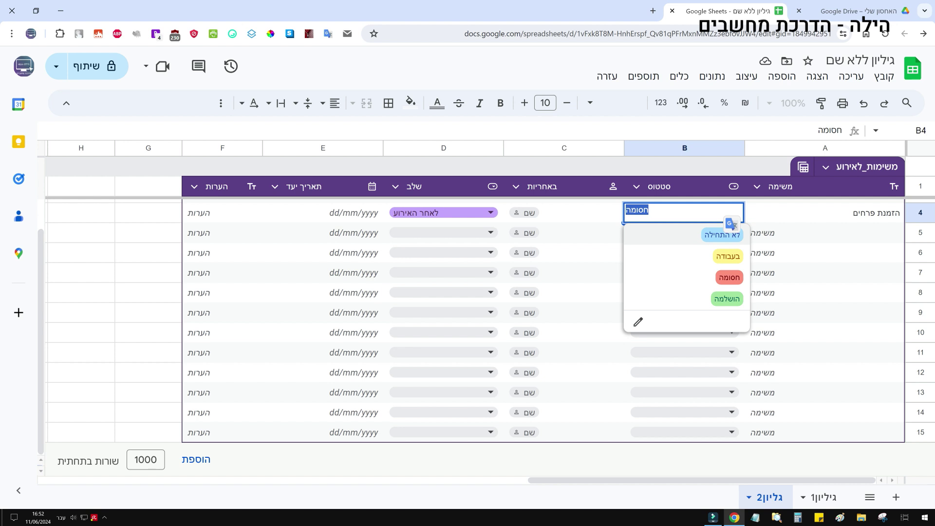
{"action": "key", "text": "Down"}
{"action": "key", "text": "Down"}
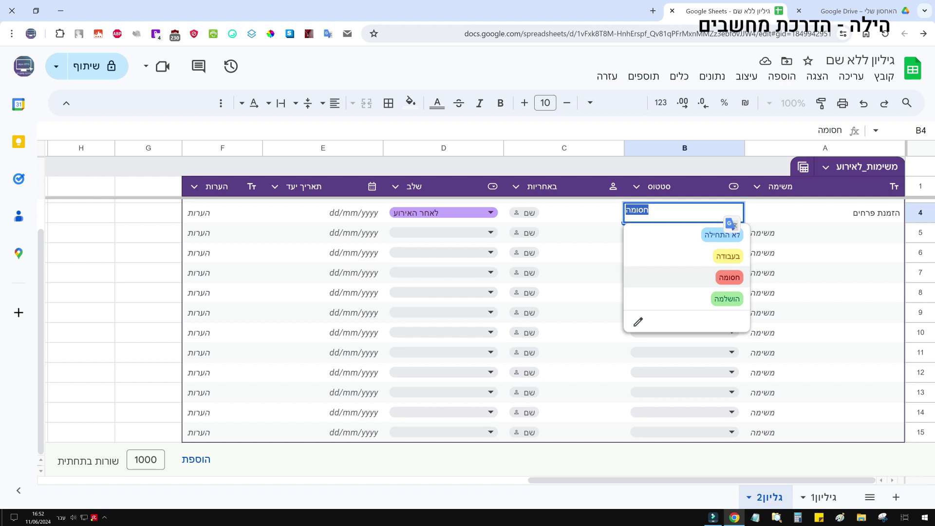
{"action": "key", "text": "Down"}
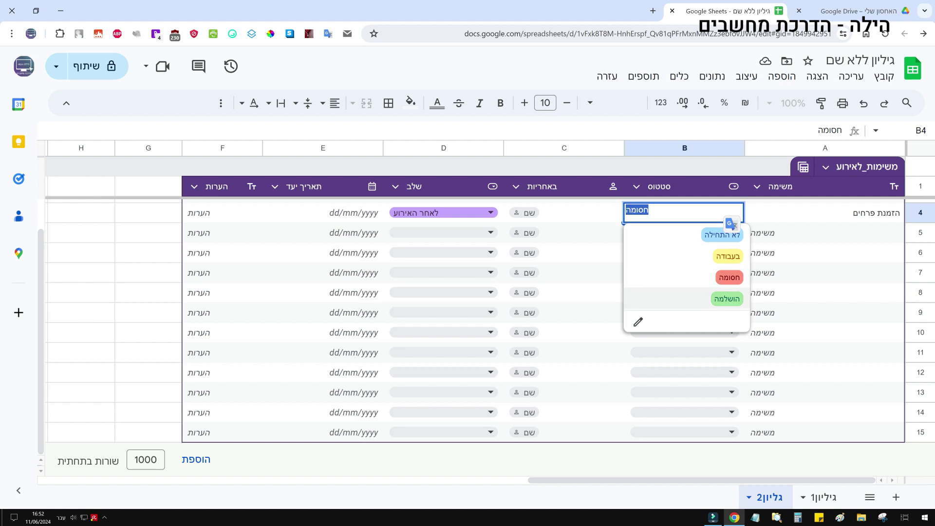
{"action": "key", "text": "Up"}
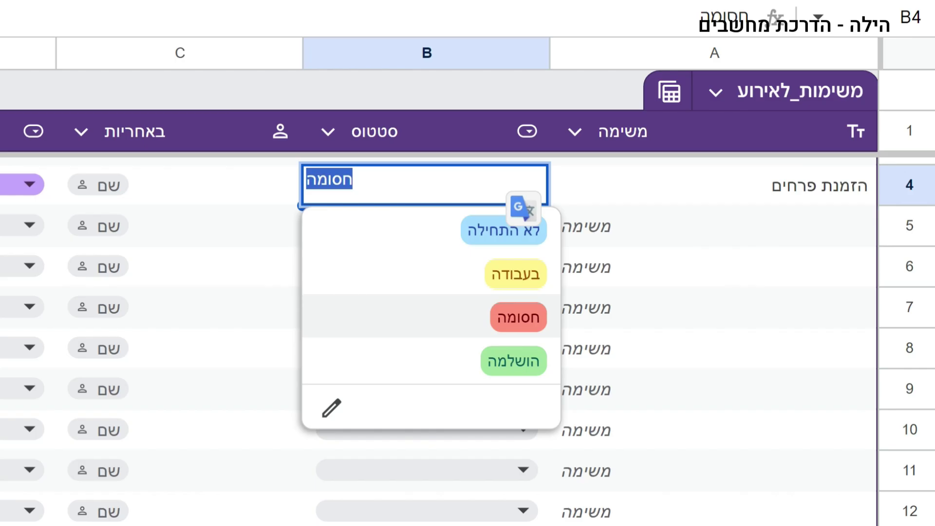
{"action": "key", "text": "Up"}
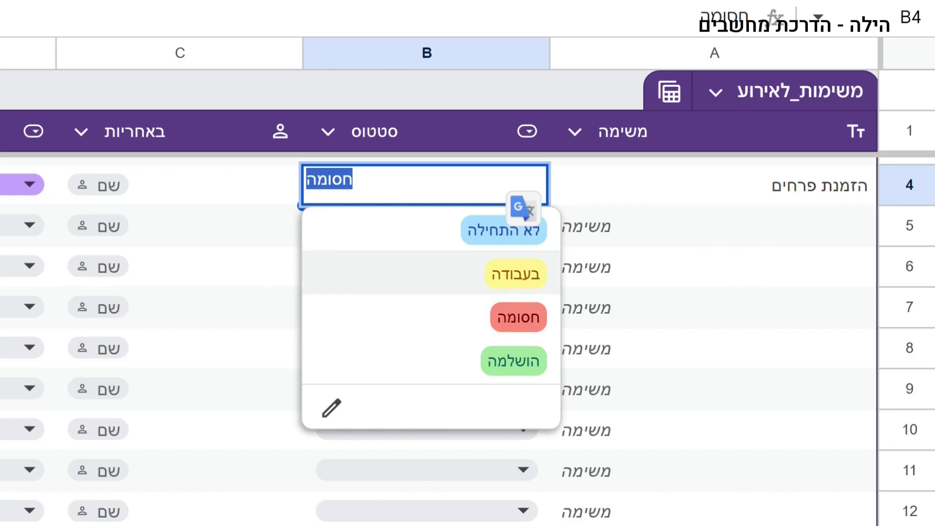
{"action": "key", "text": "Return"}
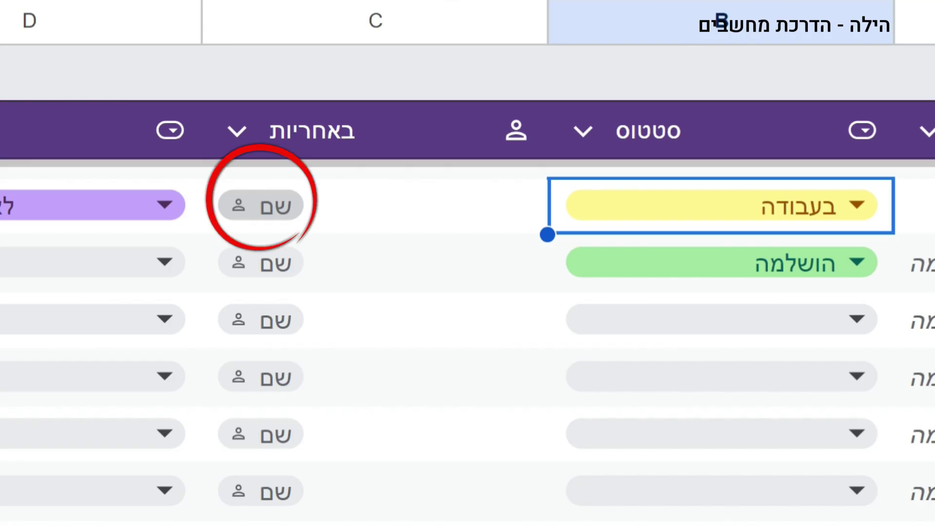
Step: Assign the person responsible for the הזמנת פרחים task in row 4 and set its שלב to לפני האירוע
{"action": "left_click", "coordinate": [260, 204]}
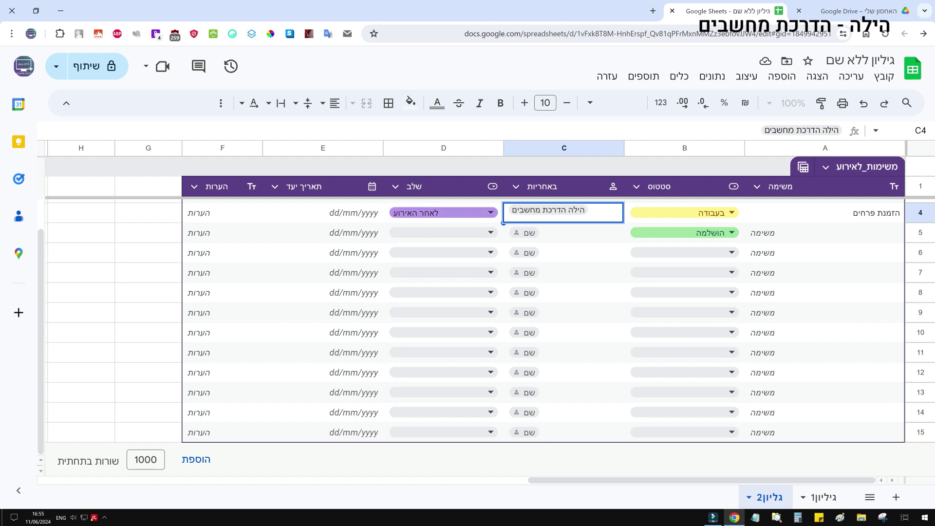
{"action": "left_click", "coordinate": [443, 213]}
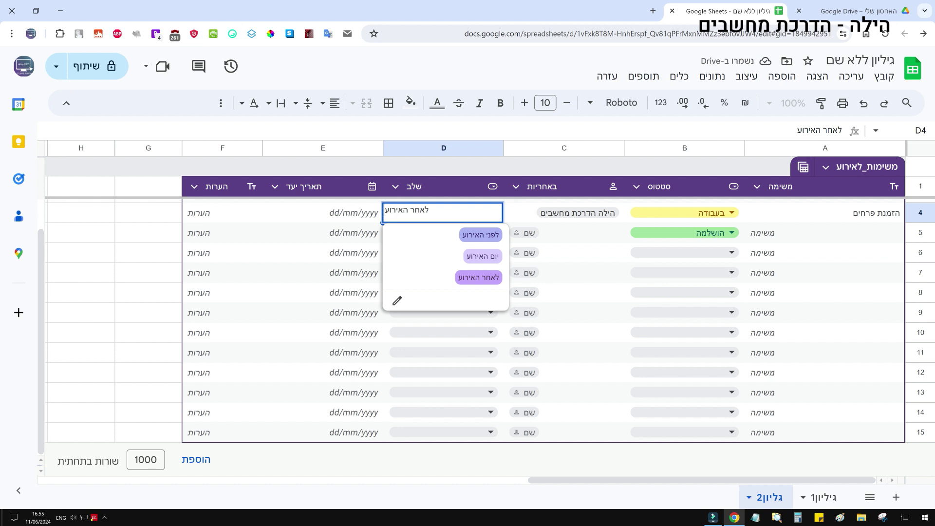
{"action": "key", "text": "Down"}
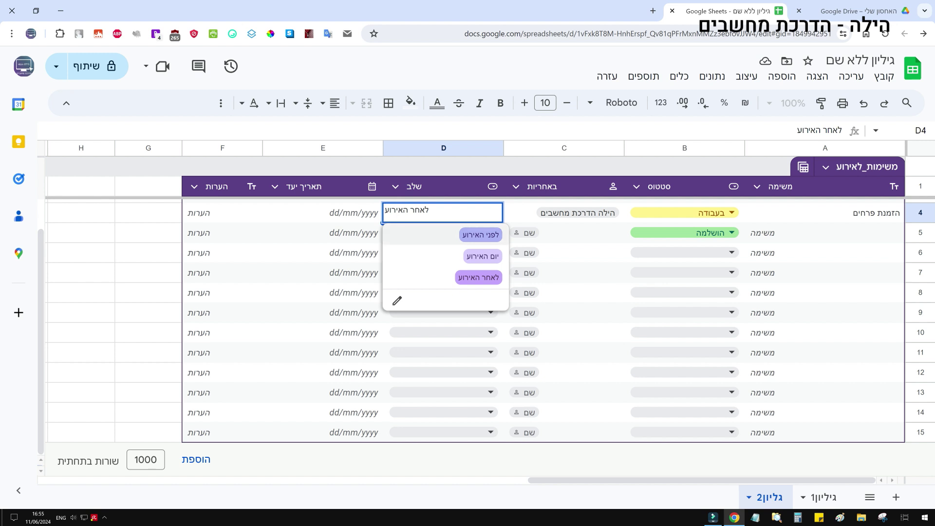
{"action": "key", "text": "Return"}
Step: Set the תאריך יעד of the הזמנת פרחים task in row 4 to 27/06/2024
{"action": "key", "text": "Tab"}
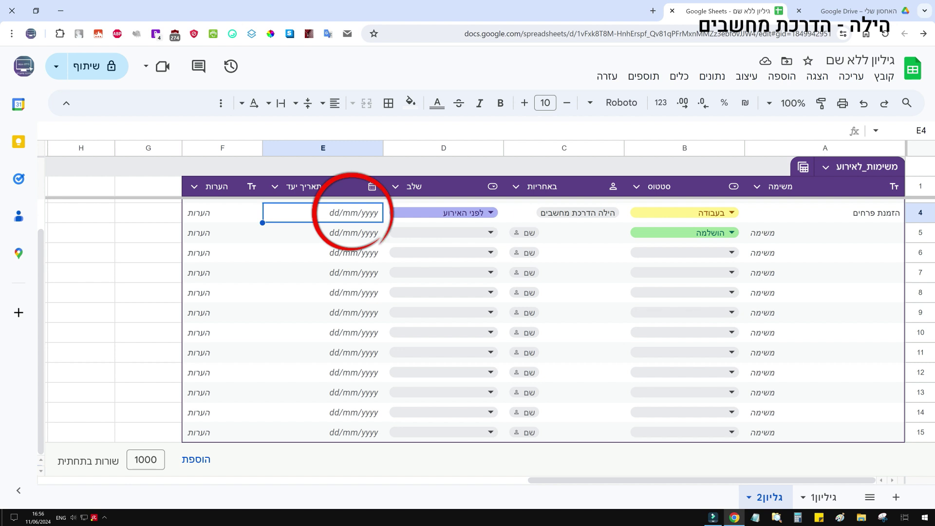
{"action": "key", "text": "Return"}
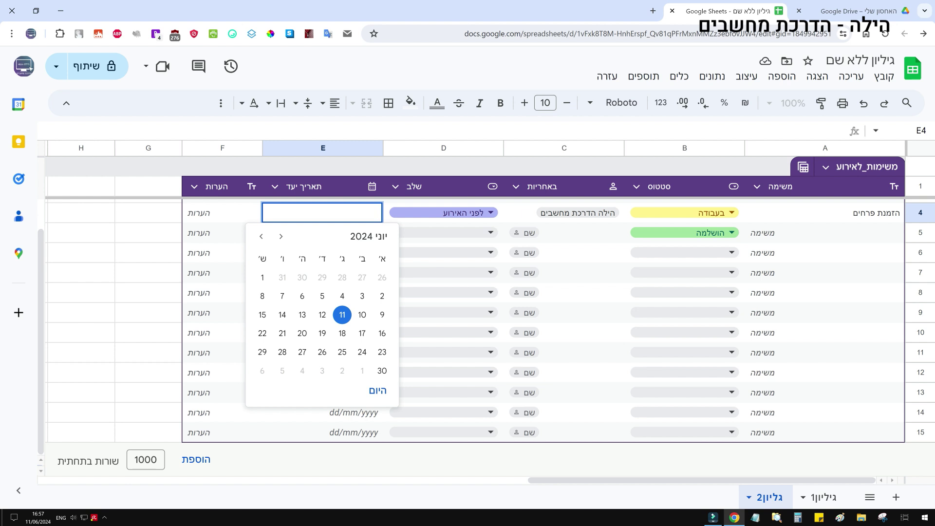
{"action": "left_click", "coordinate": [302, 352]}
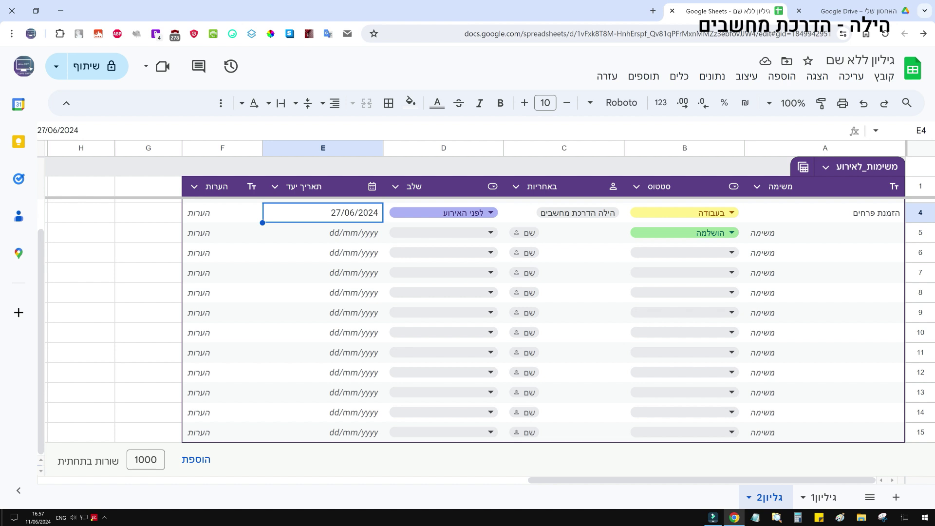
Step: Enter the note פרחים לבנים in the הערות column for the הזמנת פרחים task in row 4
{"action": "key", "text": "Tab"}
{"action": "key", "text": "Return"}
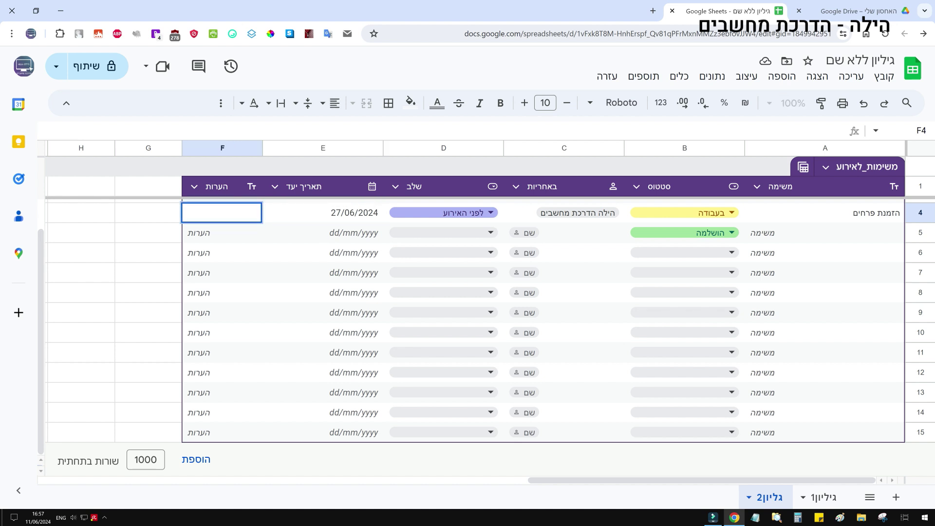
{"action": "key", "text": "alt+shift"}
{"action": "type", "text": "פרחים לבנים"}
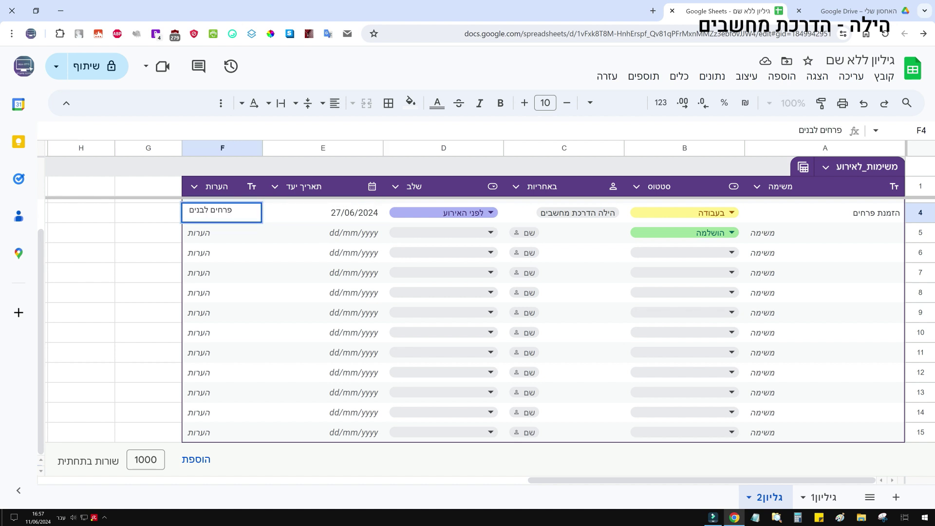
{"action": "key", "text": "Return"}
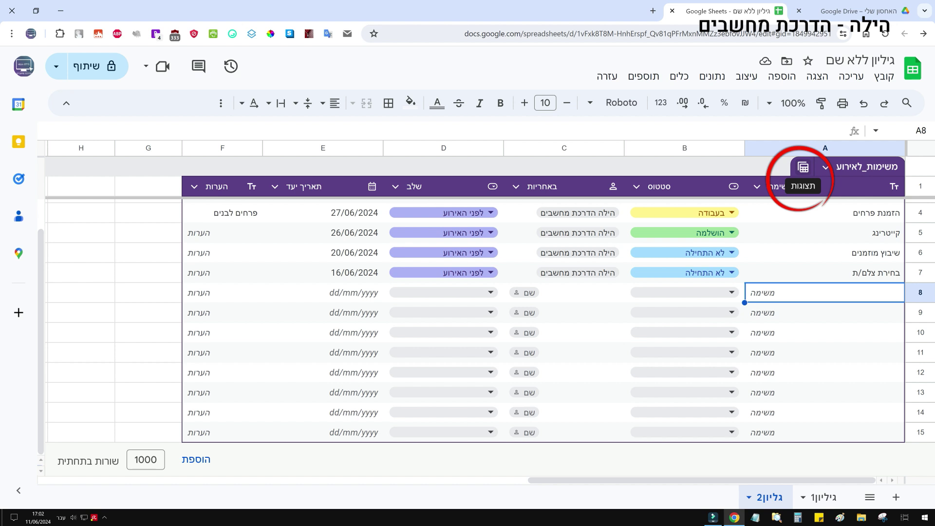
Step: Create a temporary view of the משימות_לאירוע table grouped by the סטטוס column
{"action": "left_click", "coordinate": [803, 167]}
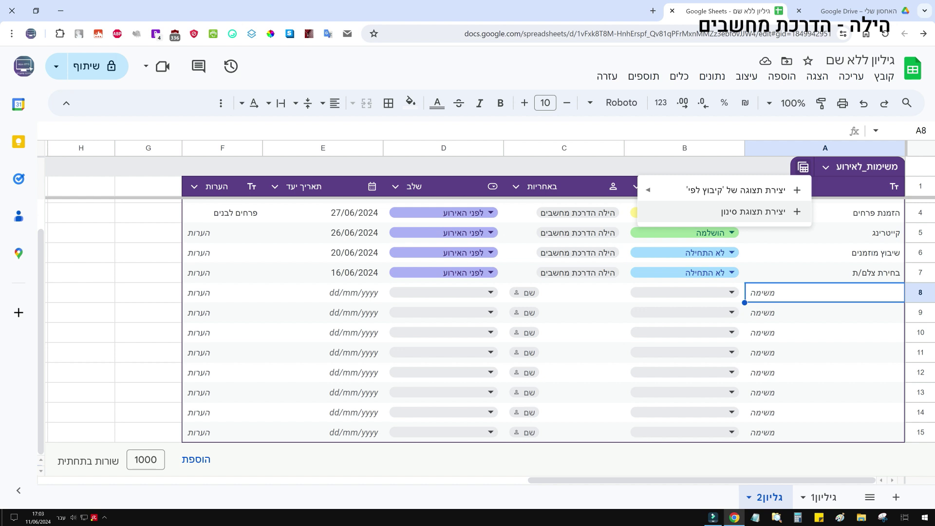
{"action": "mouse_move", "coordinate": [730, 190]}
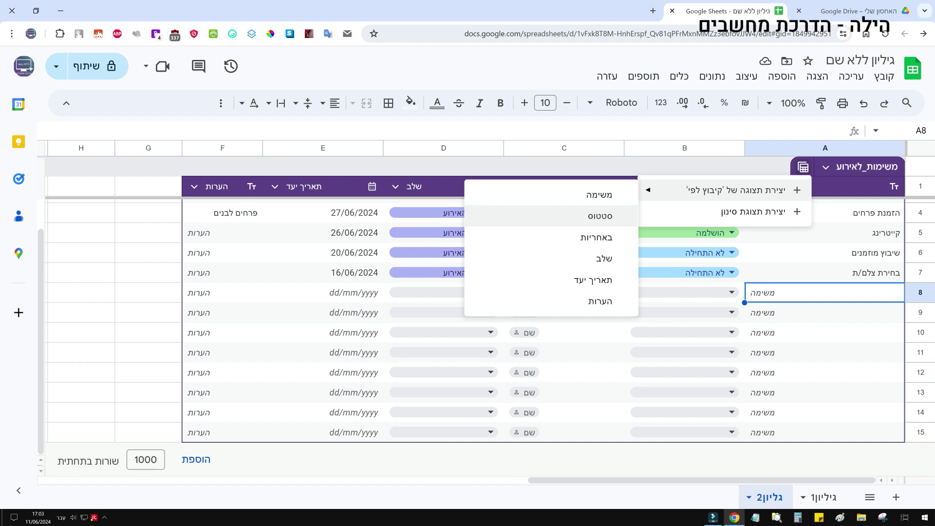
{"action": "left_click", "coordinate": [600, 215]}
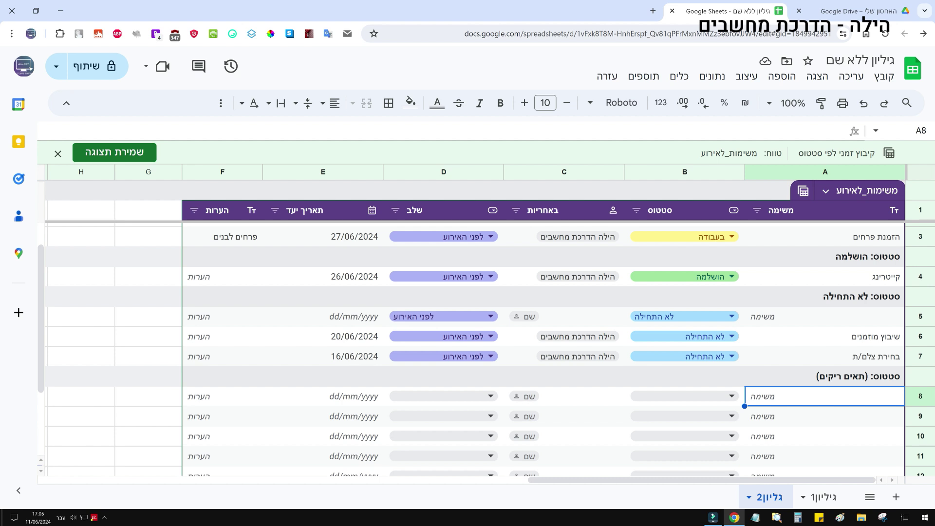
Step: Create another temporary view of the משימות_לאירוע table grouped by the תאריך יעד column
{"action": "left_click", "coordinate": [802, 190]}
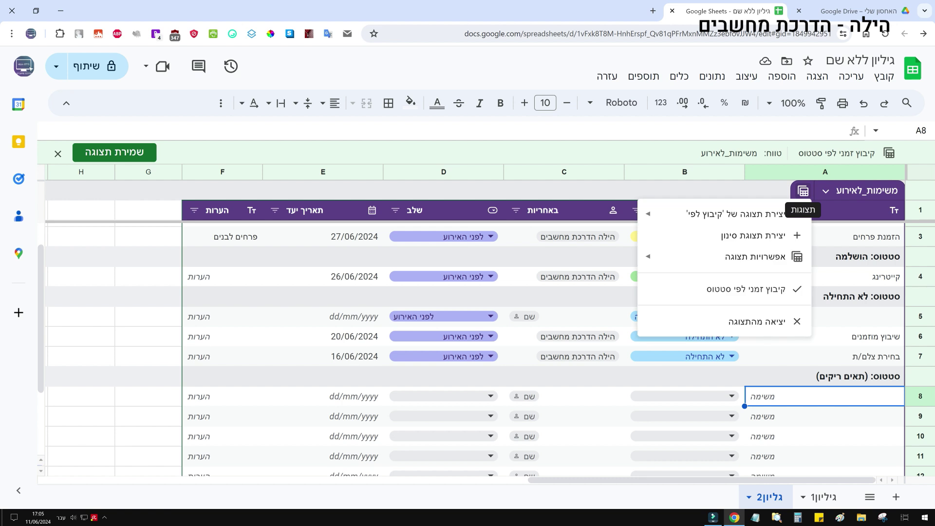
{"action": "mouse_move", "coordinate": [730, 213]}
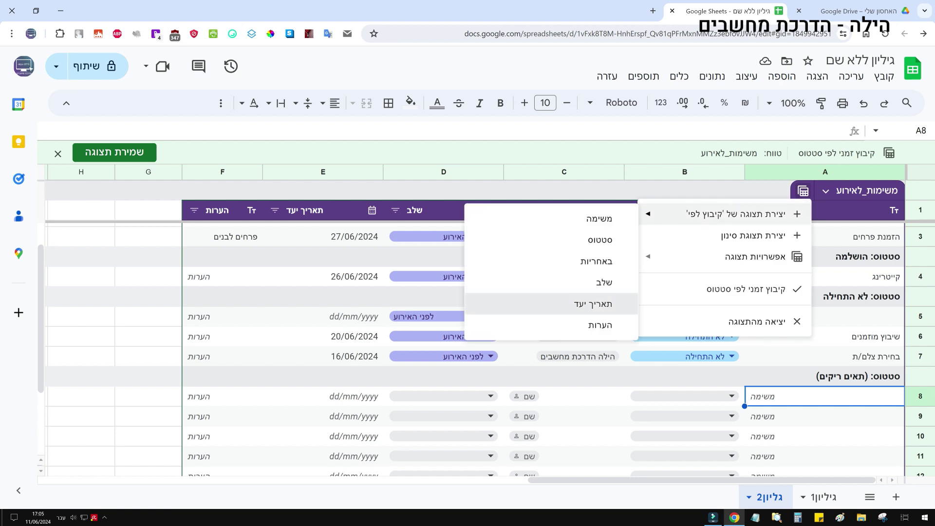
{"action": "left_click", "coordinate": [592, 304]}
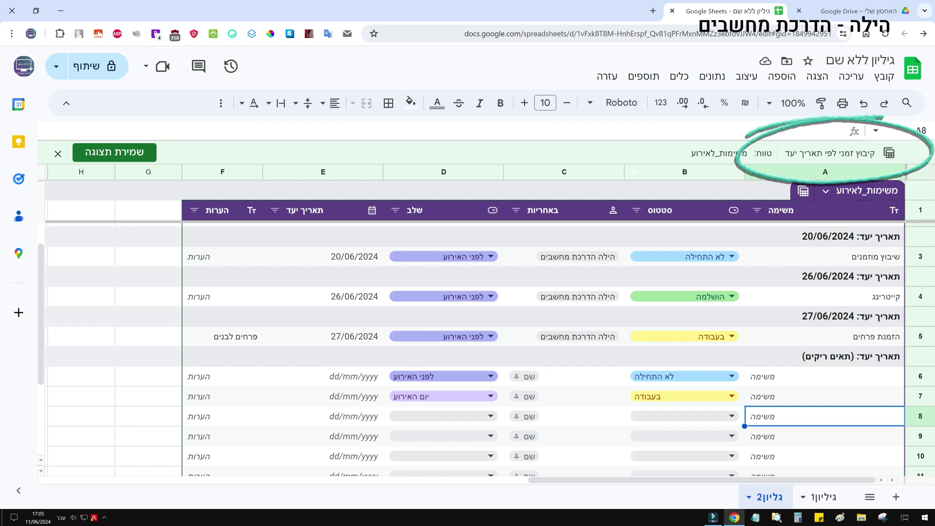
Step: Exit the grouped view of the משימות_לאירוע table and discard the temporary views without saving them
{"action": "left_click", "coordinate": [803, 190]}
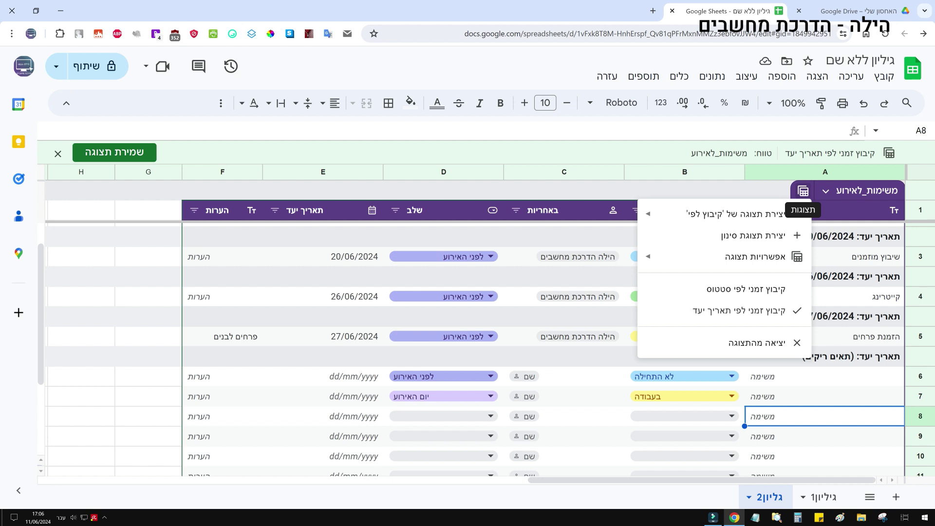
{"action": "mouse_move", "coordinate": [755, 257]}
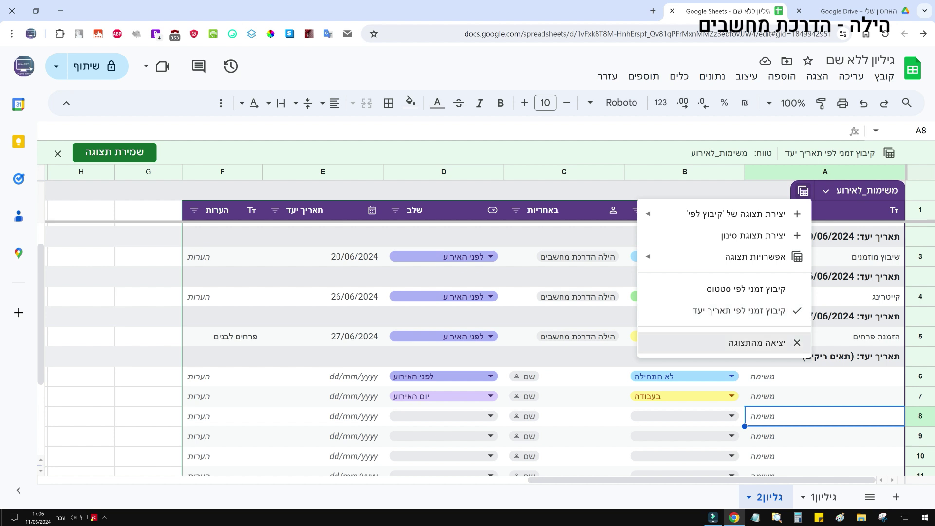
{"action": "left_click", "coordinate": [767, 341]}
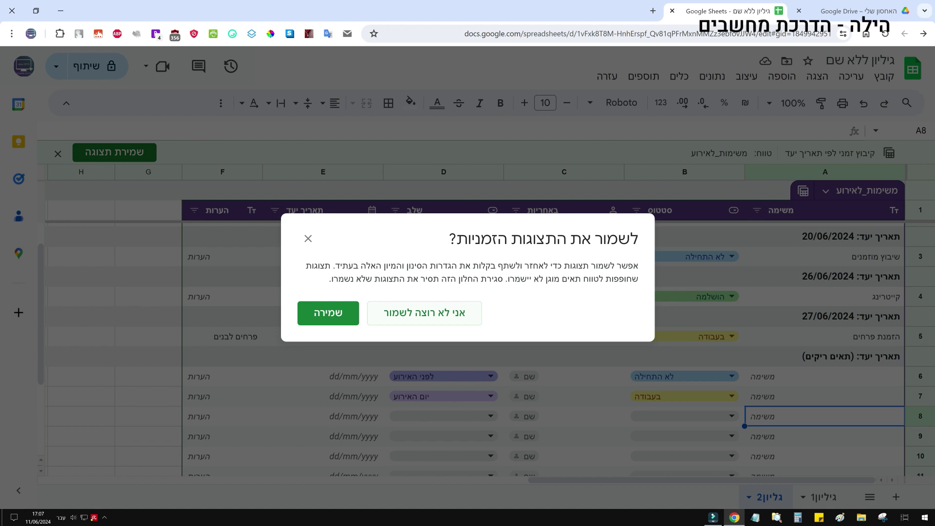
{"action": "left_click", "coordinate": [424, 312]}
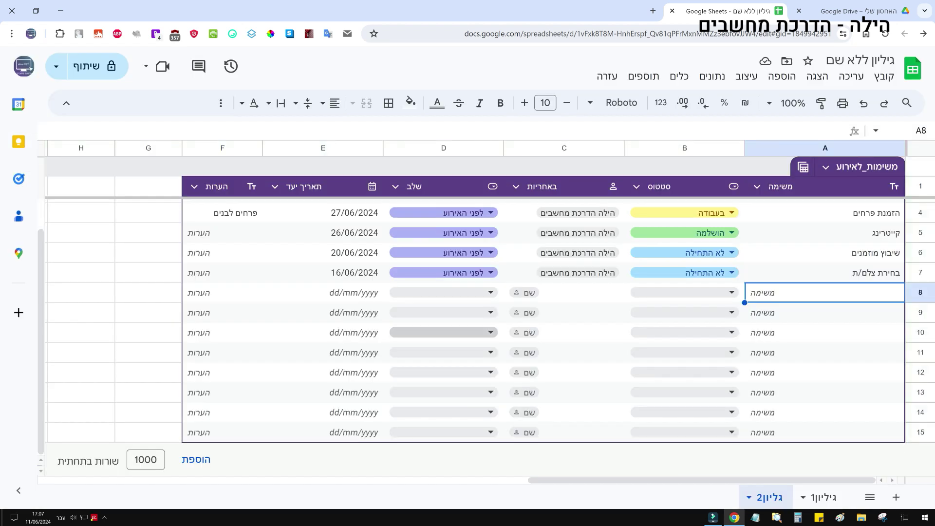